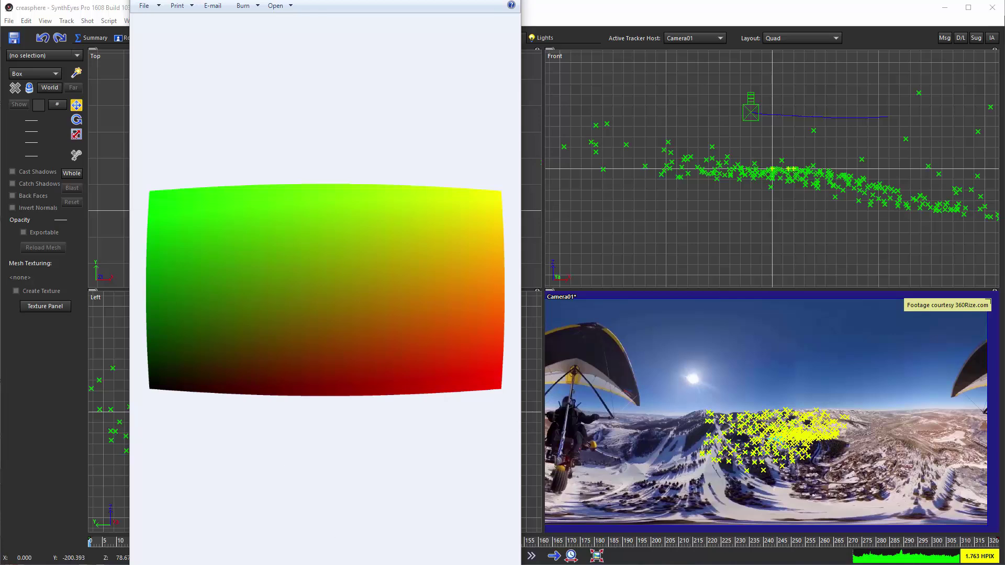
# - Close the Windows Photo Viewer preview of the red-green distortion map
pyautogui.click(585, 10)
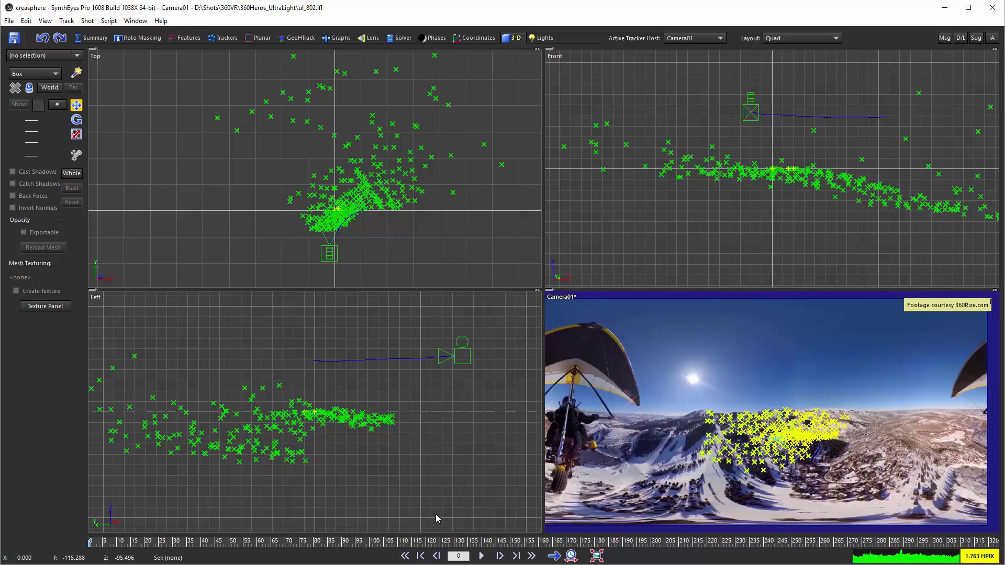
# - Scrub the shot between frames 28 and 290 to check the camera track, ending on frame 211
pyautogui.click(168, 542)
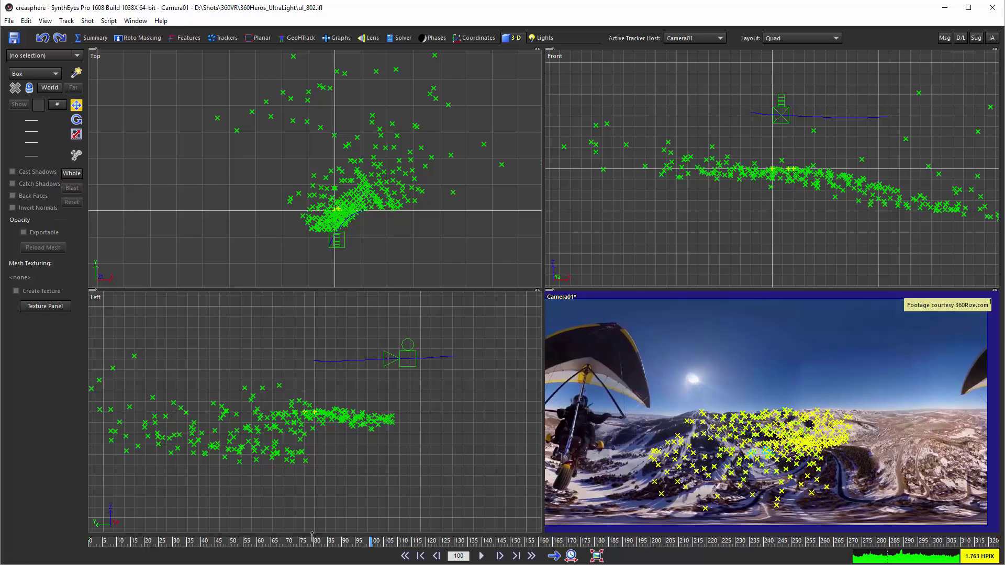
pyautogui.moveTo(156, 529); pyautogui.dragTo(375, 539)
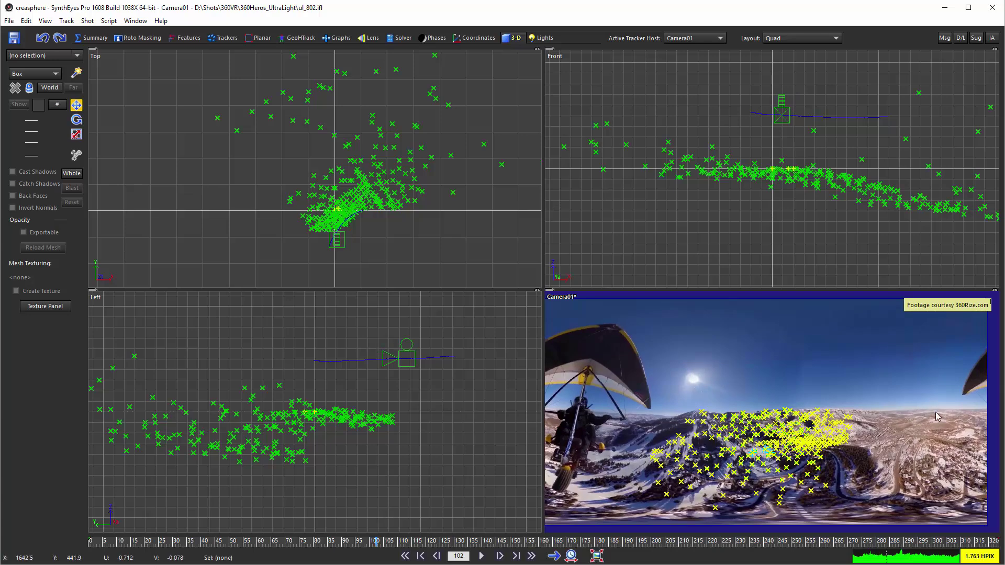
pyautogui.click(700, 541)
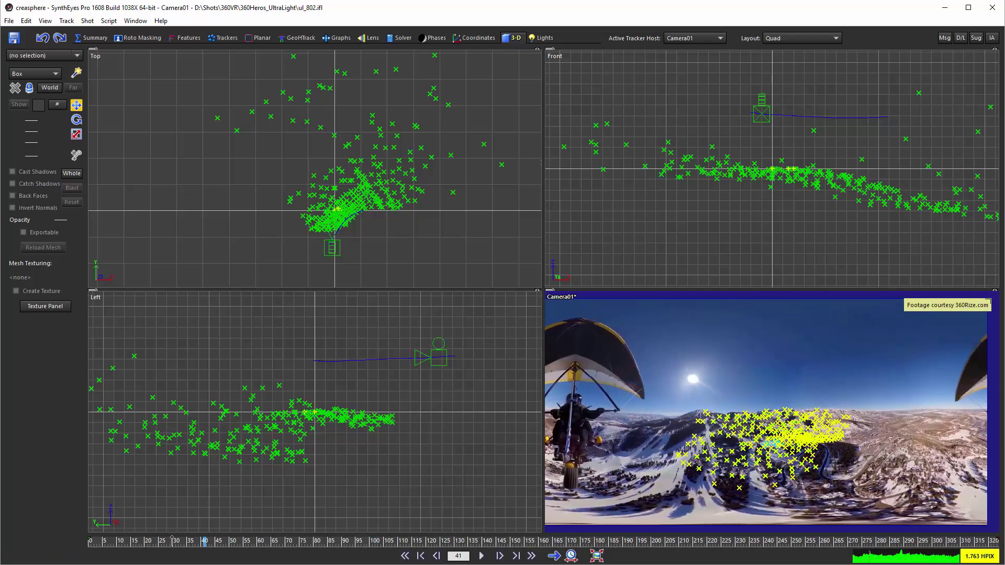
pyautogui.click(908, 541)
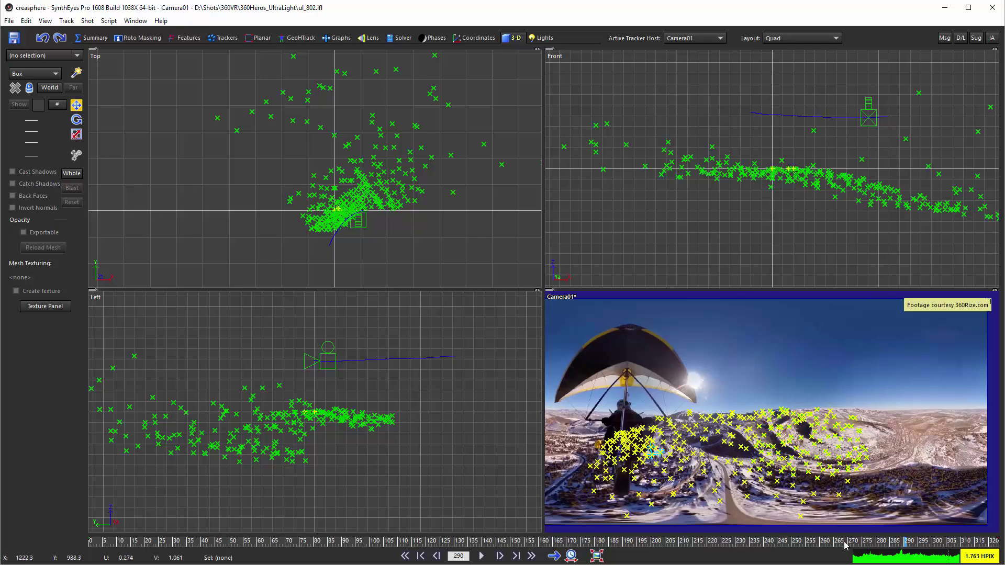
pyautogui.click(677, 541)
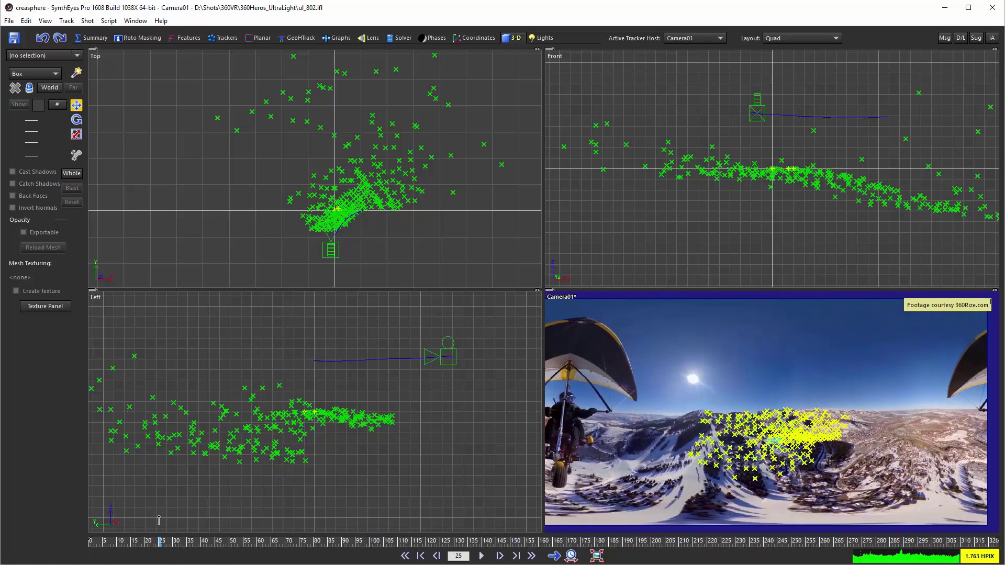
pyautogui.click(448, 541)
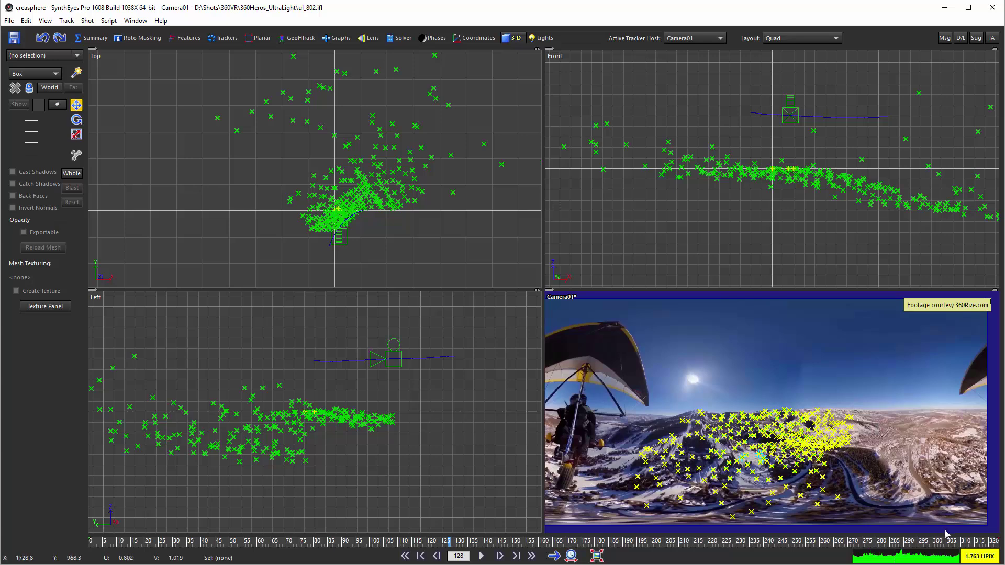
pyautogui.click(361, 541)
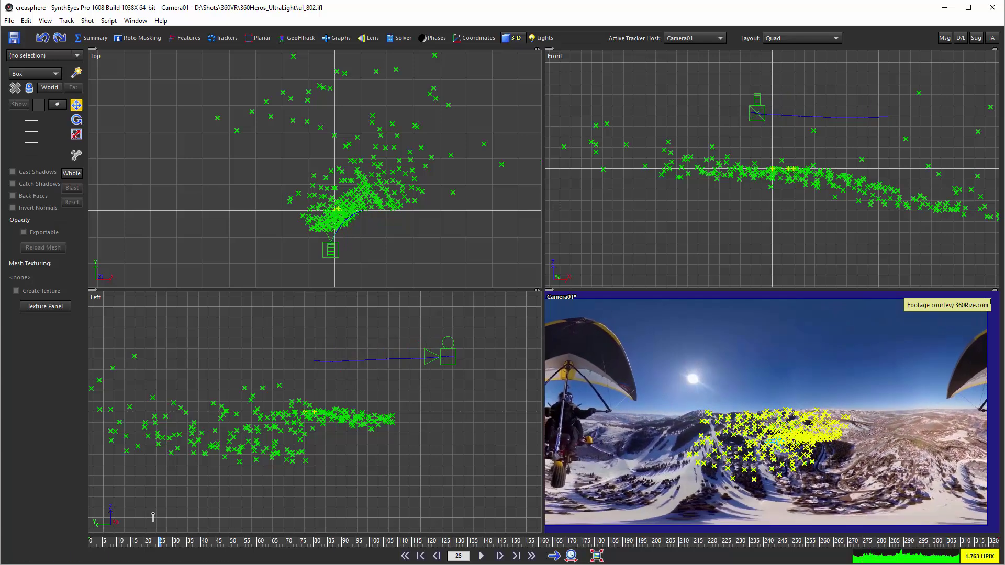
pyautogui.click(666, 541)
pyautogui.click(683, 544)
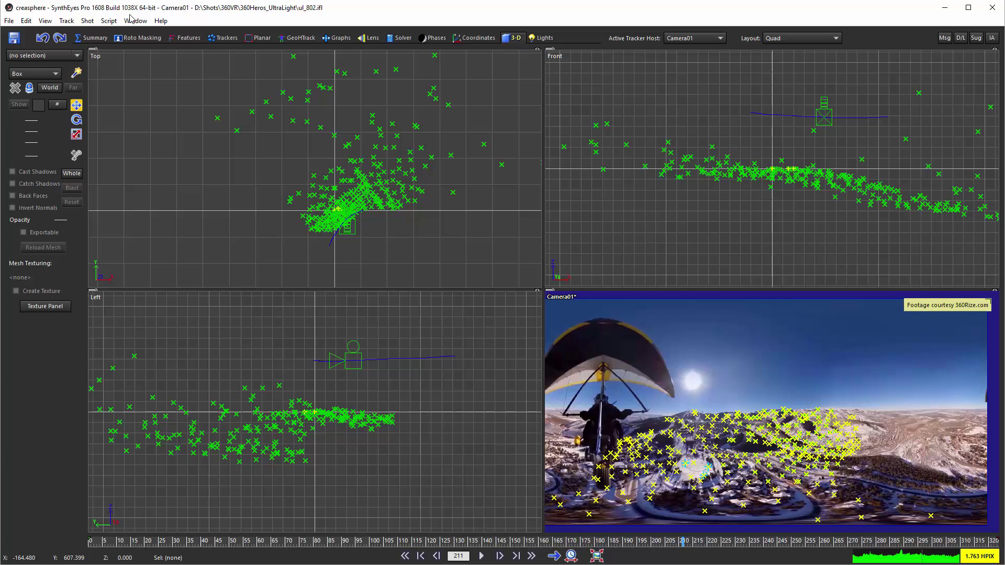
# - Launch the Save Map Sequence script and browse for its starting output file
pyautogui.click(112, 23)
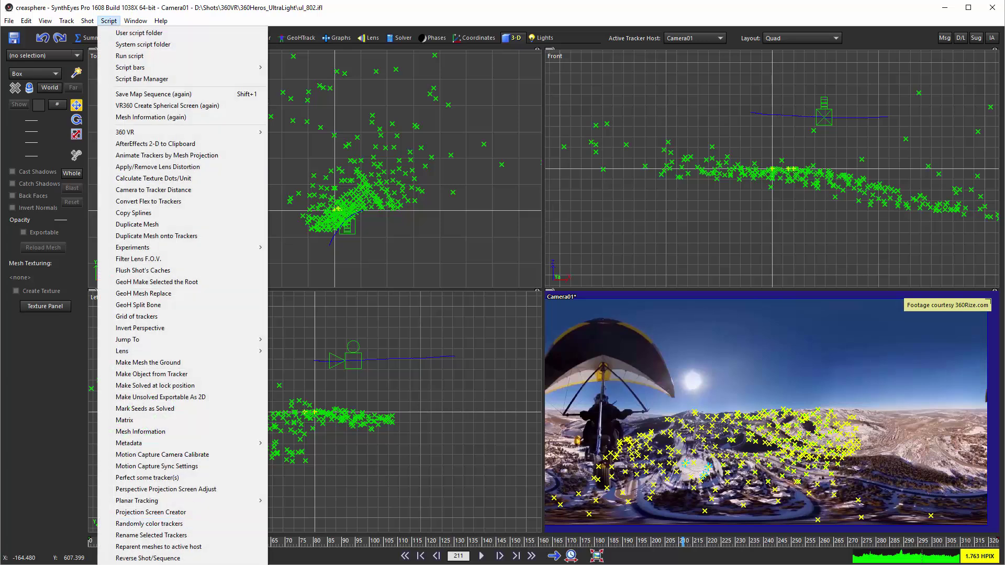
pyautogui.click(170, 99)
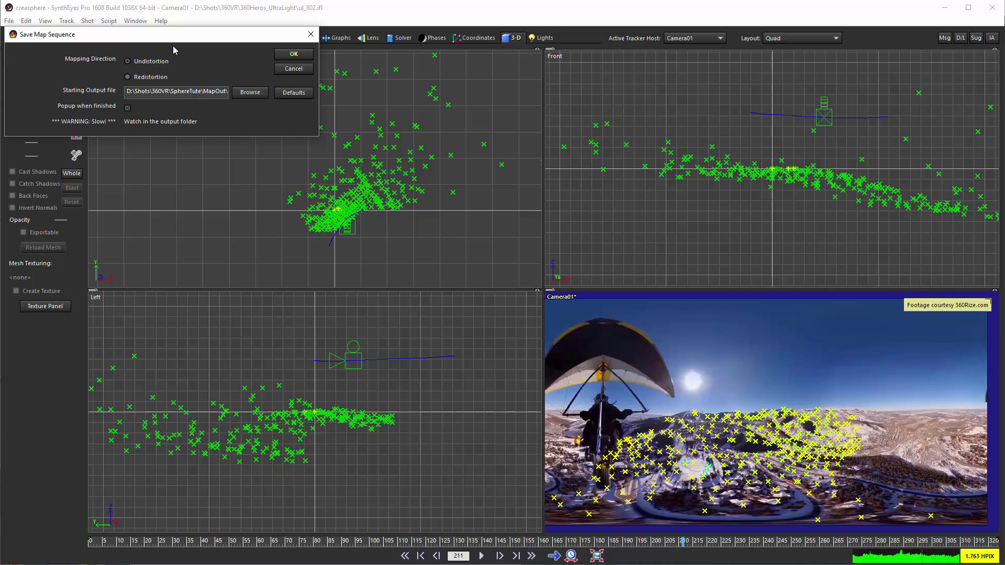
pyautogui.click(245, 94)
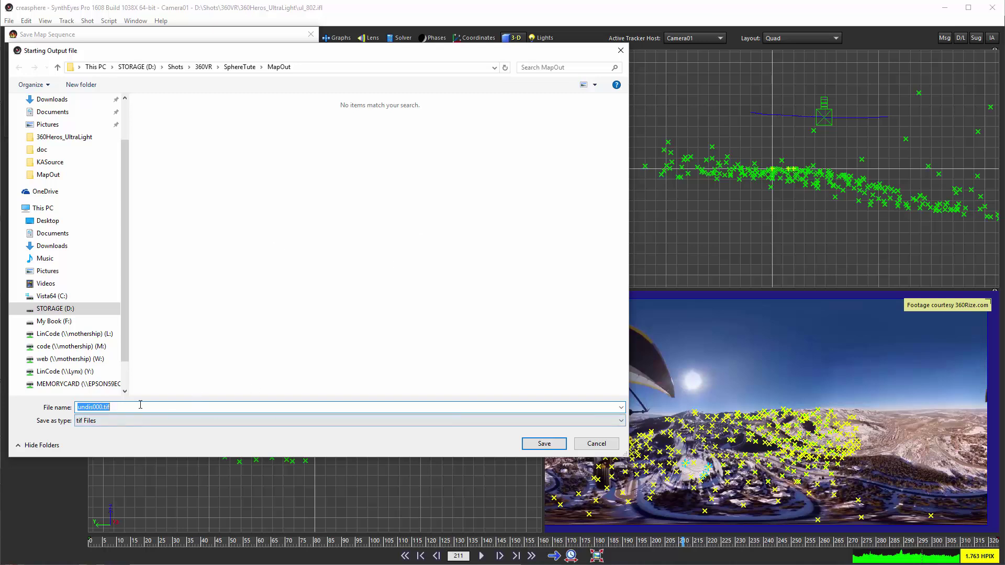
# - Save the starting output file as undis000.tif in MapOut, keeping tif Files as the type
pyautogui.click(153, 421)
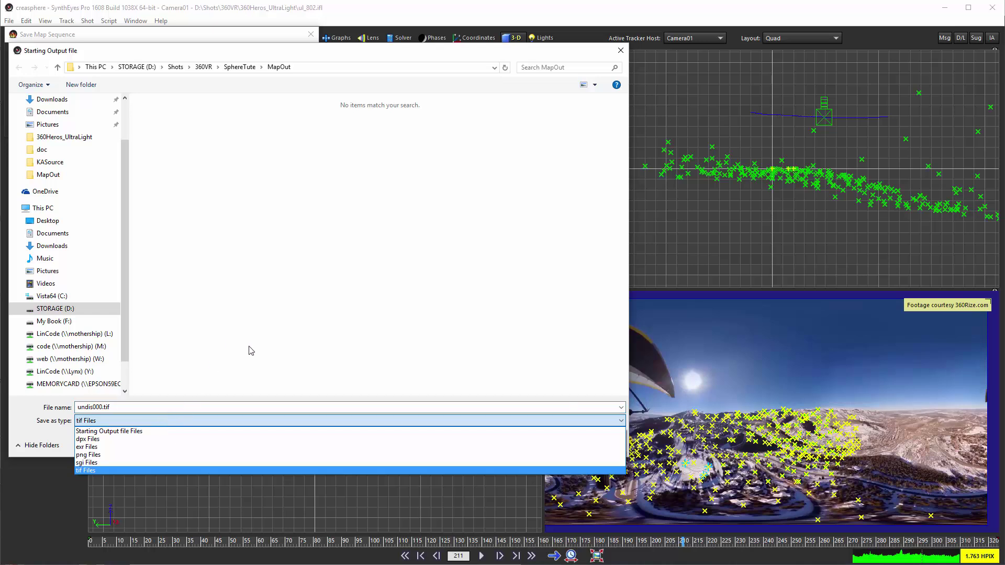
pyautogui.click(272, 407)
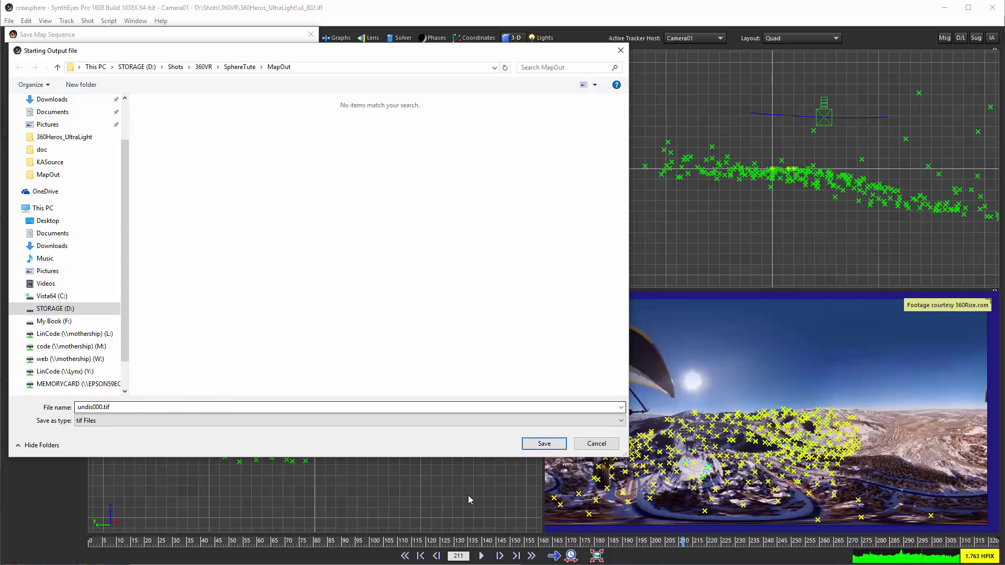
pyautogui.click(547, 446)
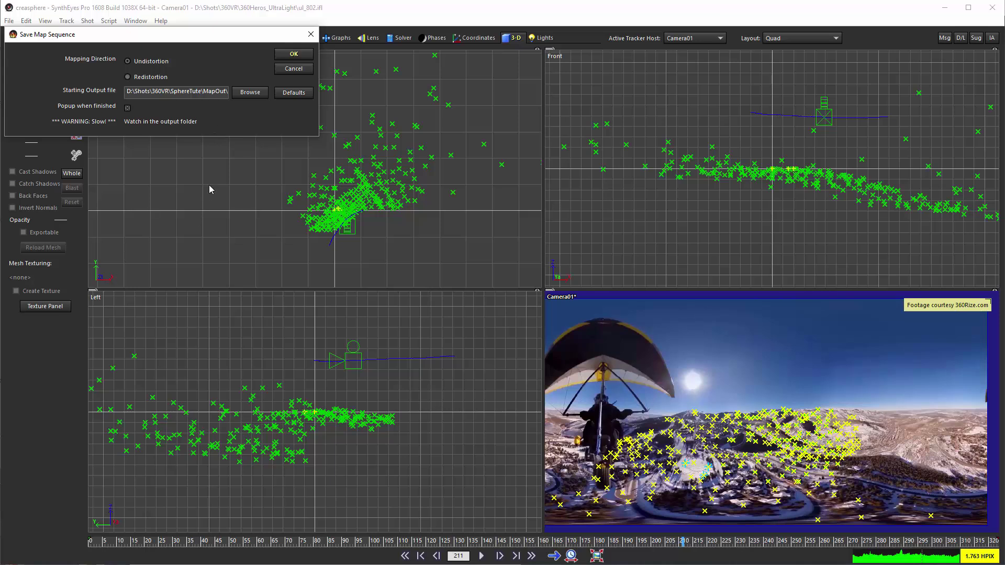
# - Run the export, writing 324 map frames undis000–undis323.tif into MapOut
pyautogui.click(288, 59)
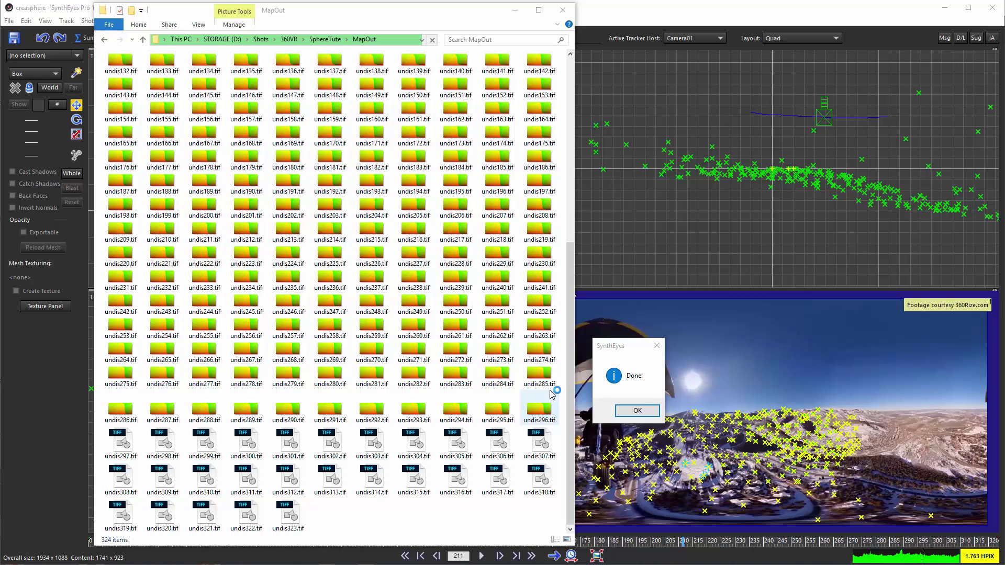
# - Dismiss the Done! notice, confirm TIF maps are written as Float RGB, and cancel Preferences
pyautogui.click(516, 13)
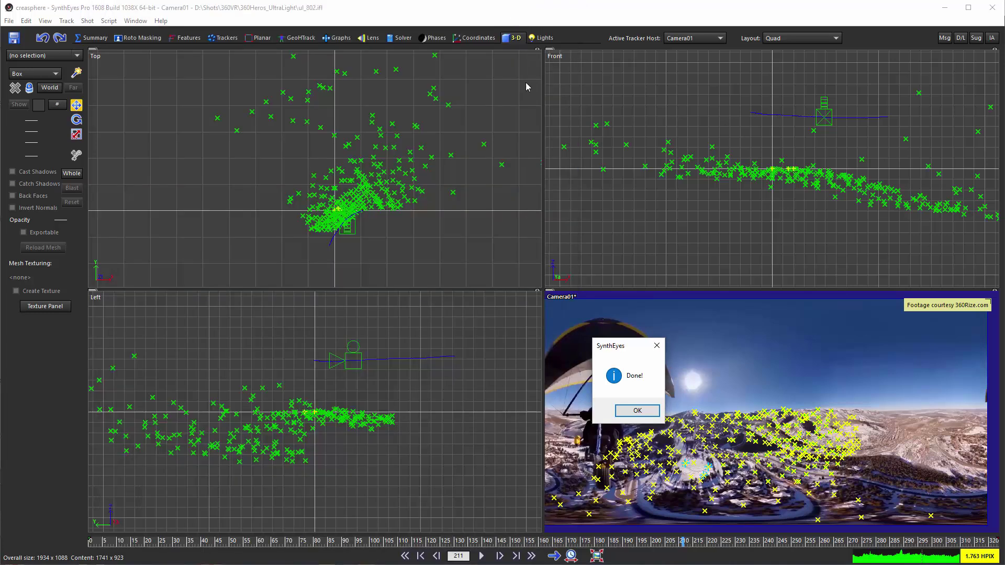
pyautogui.click(637, 411)
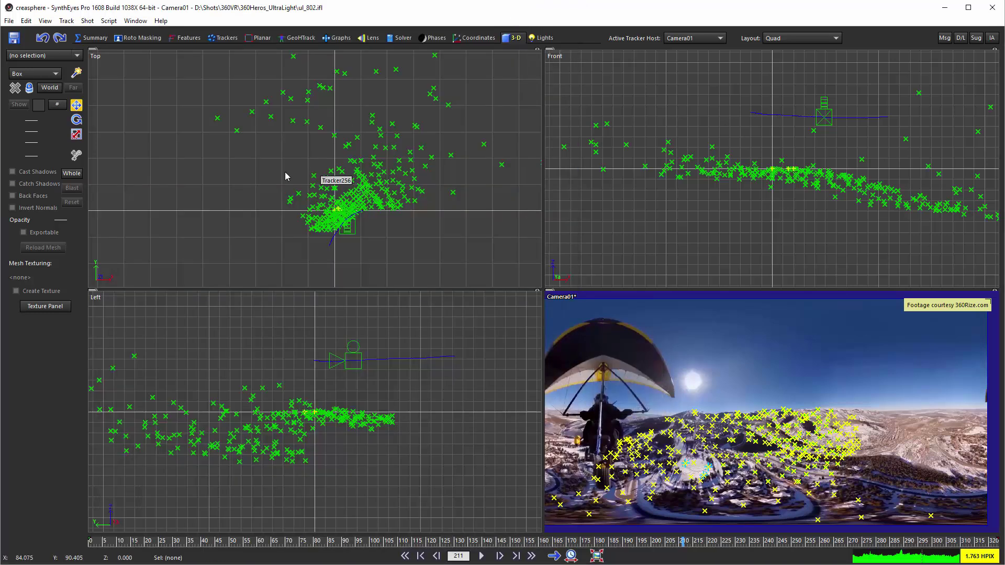
pyautogui.click(25, 21)
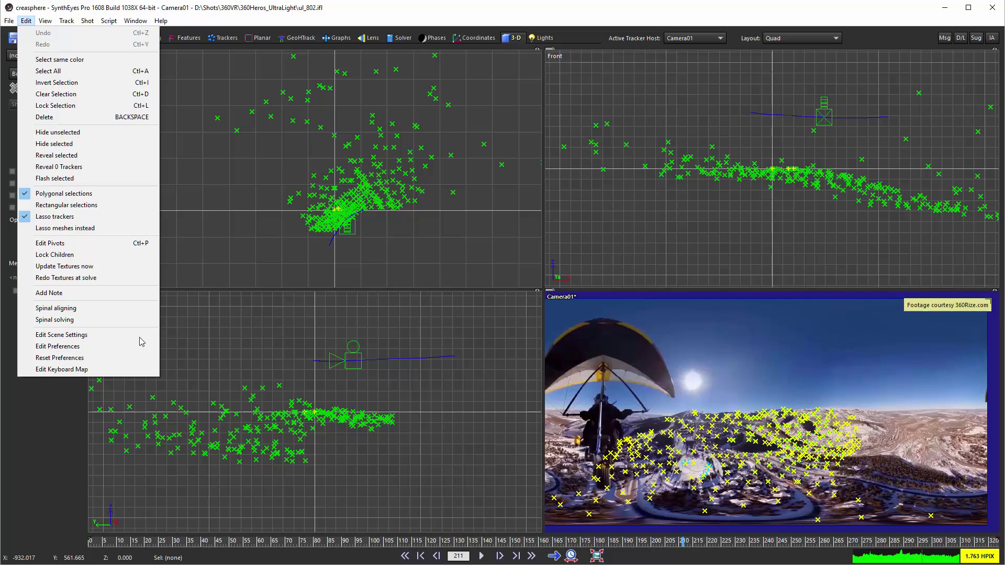
pyautogui.click(119, 347)
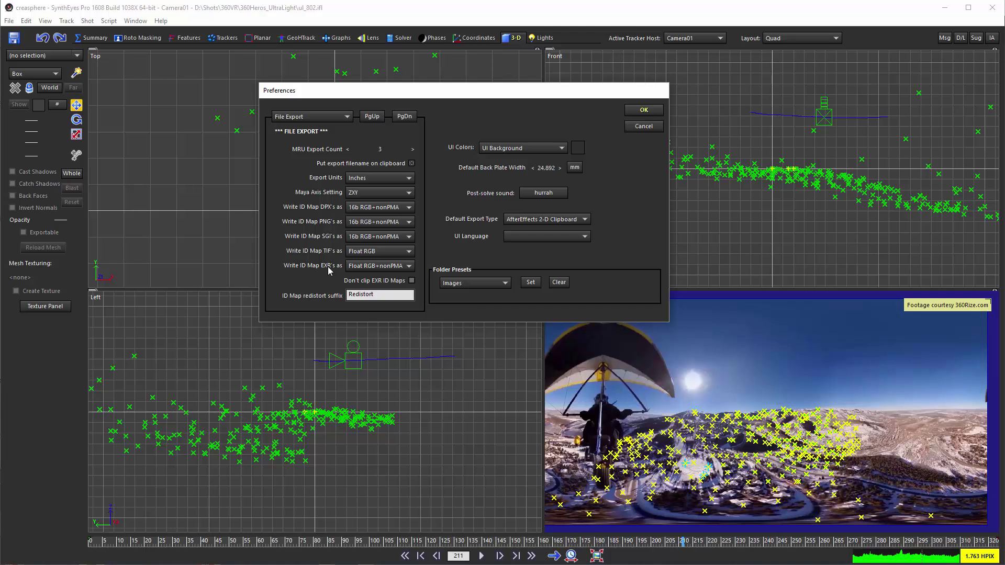
pyautogui.click(369, 252)
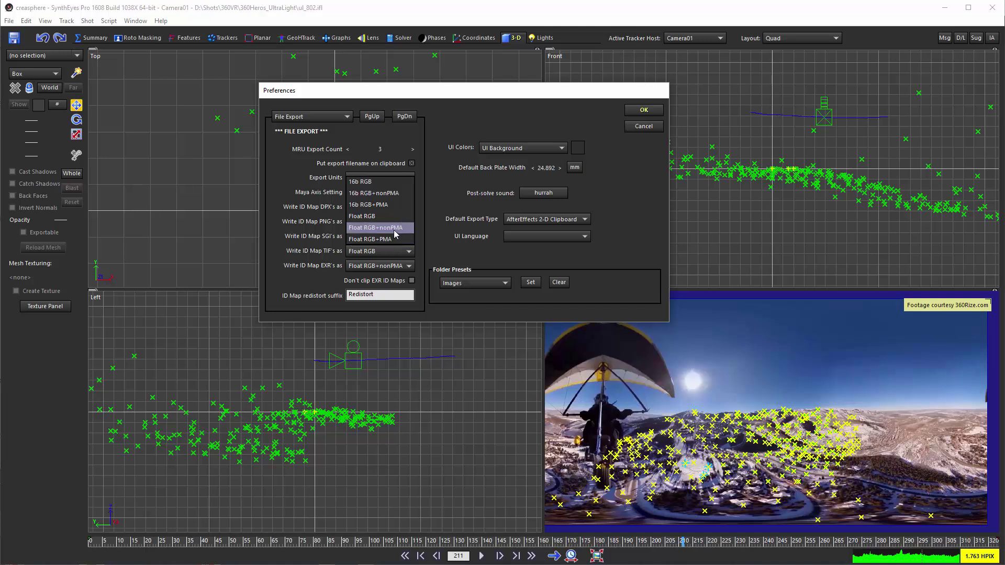
pyautogui.click(289, 252)
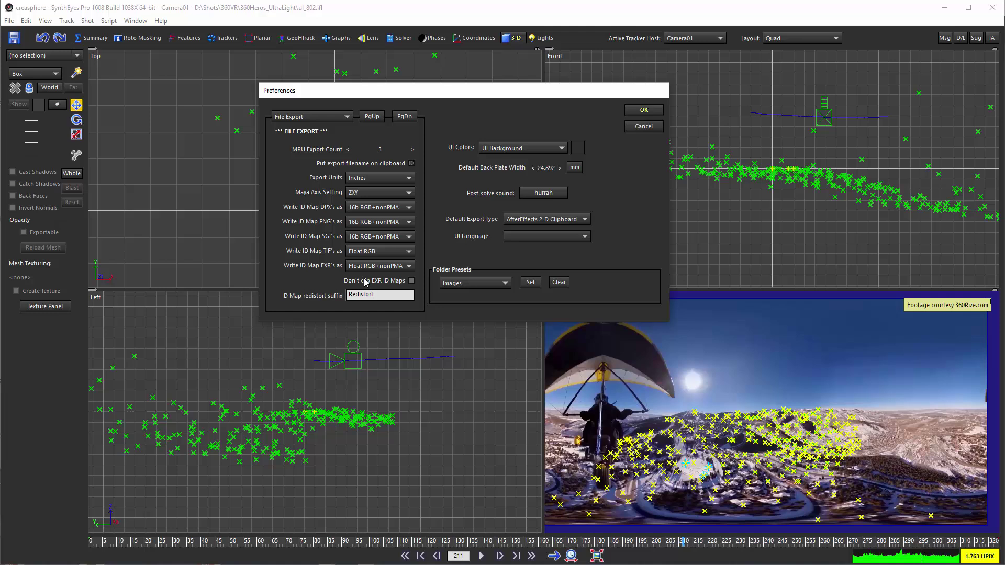
pyautogui.click(656, 128)
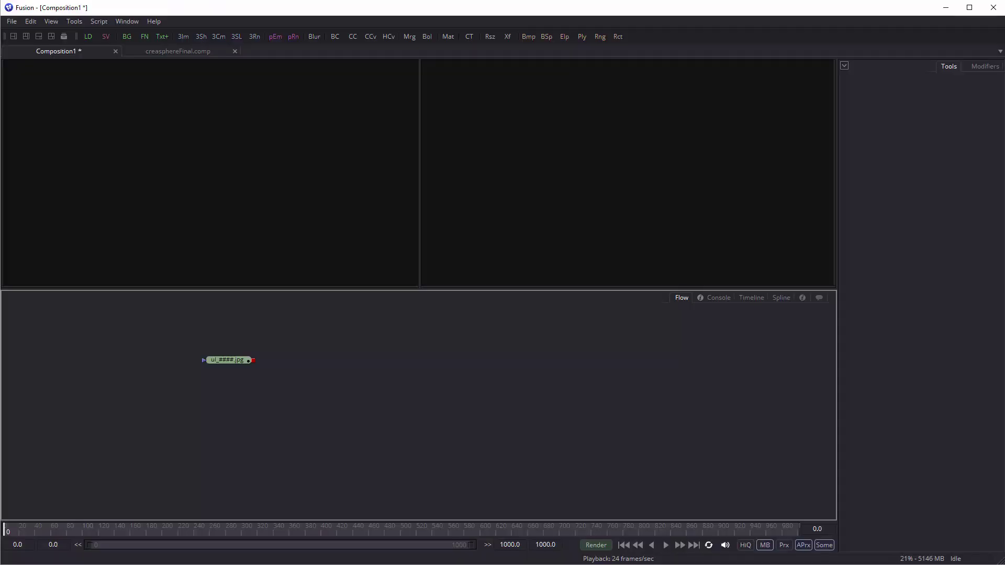
# - Show the ul_####.jpg loader fitted in the left viewer, scrub to frame 270 and back, then play
pyautogui.click(215, 361)
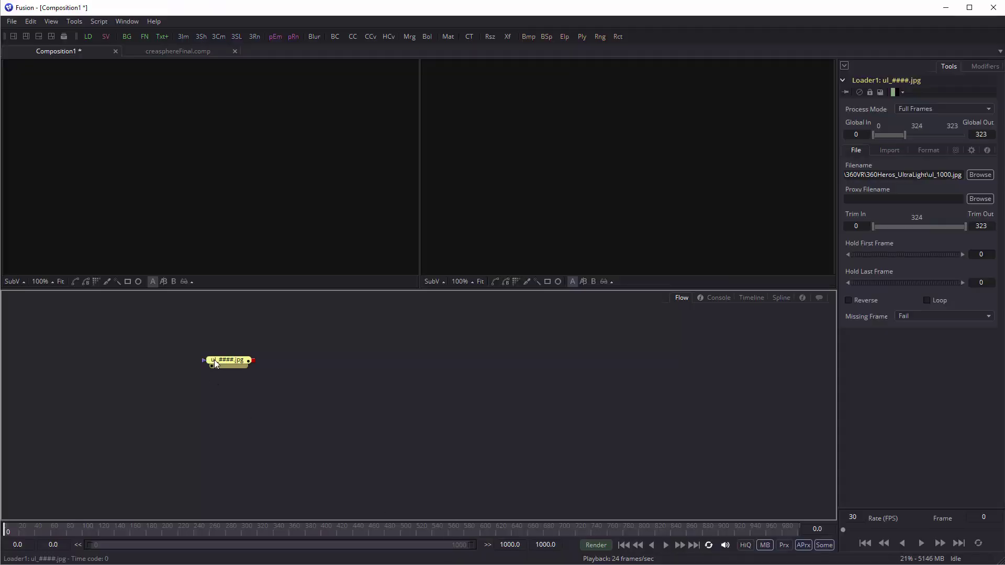
pyautogui.press('1')
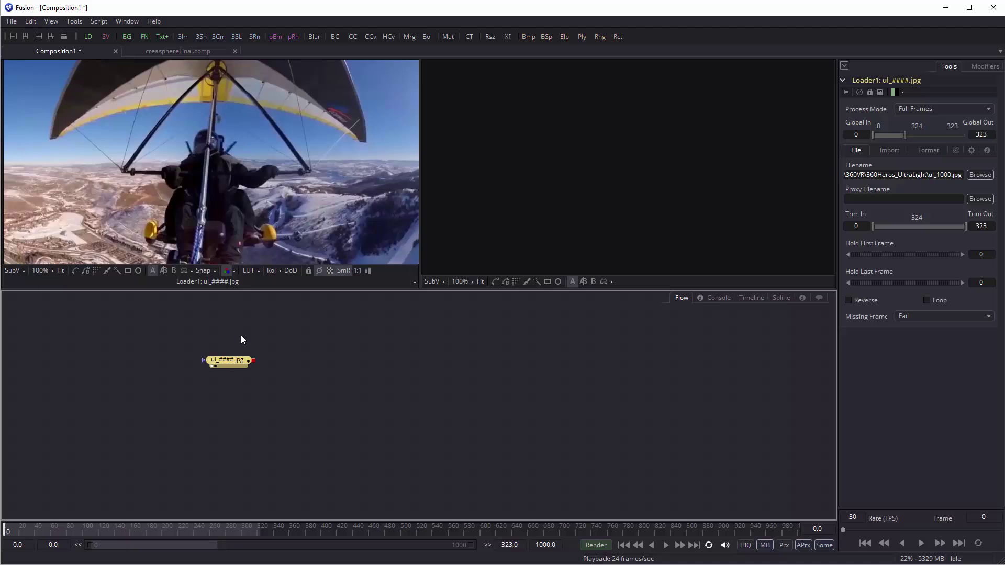
pyautogui.click(61, 271)
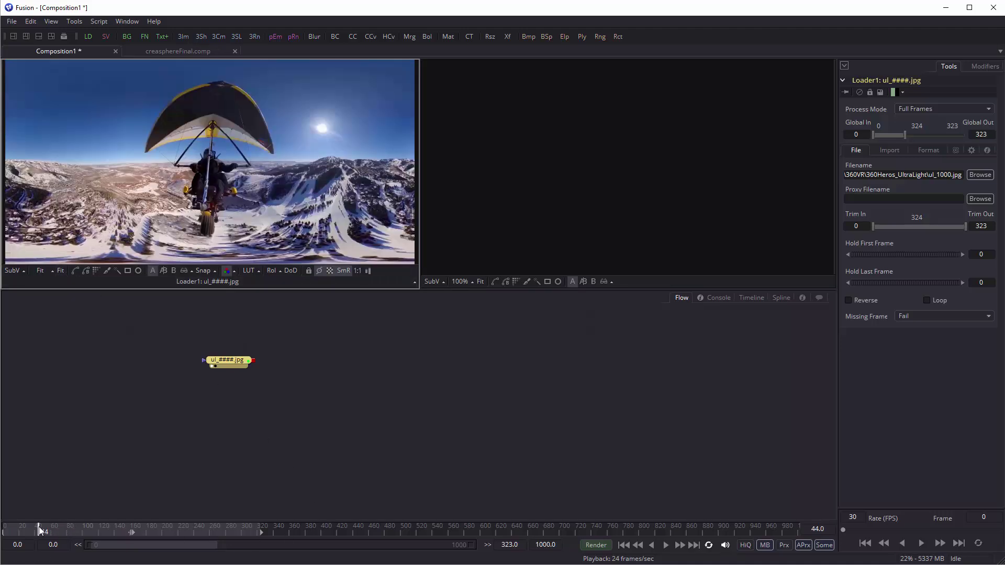
pyautogui.moveTo(39, 526); pyautogui.dragTo(218, 530)
pyautogui.moveTo(68, 520); pyautogui.dragTo(5, 528)
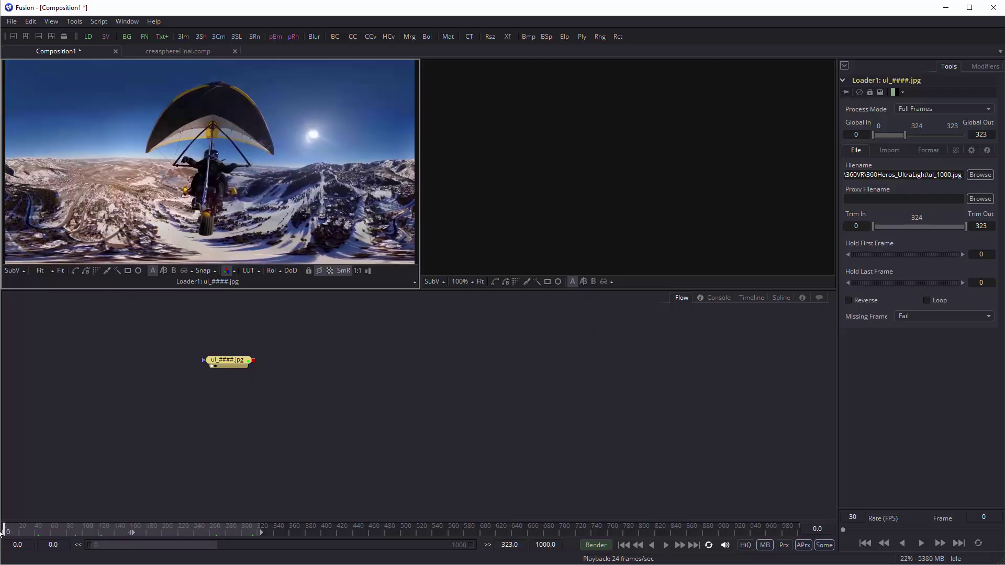
pyautogui.click(665, 546)
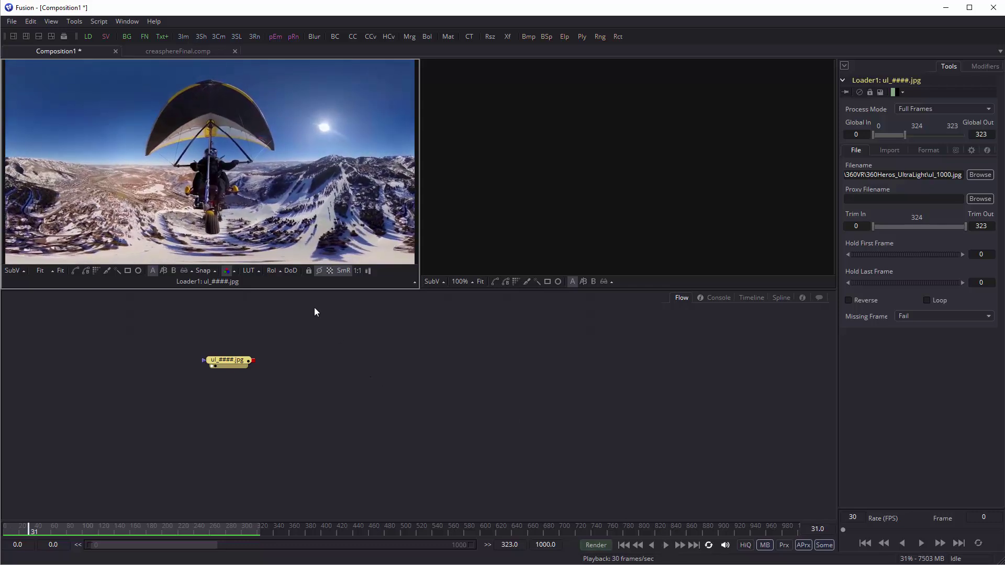
# - Add a Loader reading the undis###.tif sequence (frames 0–323) and show its Import settings
pyautogui.rightClick(298, 298)
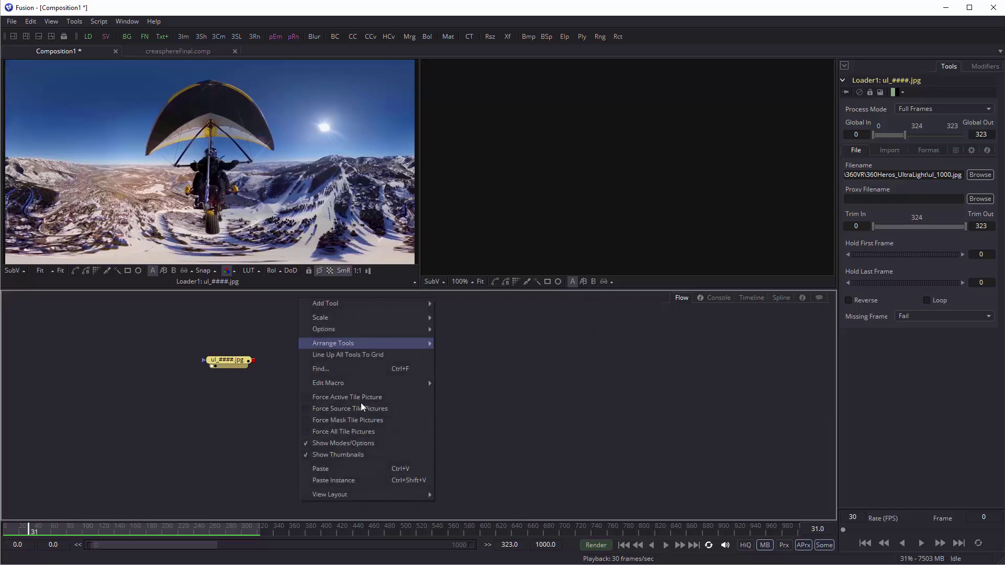
pyautogui.moveTo(394, 309)
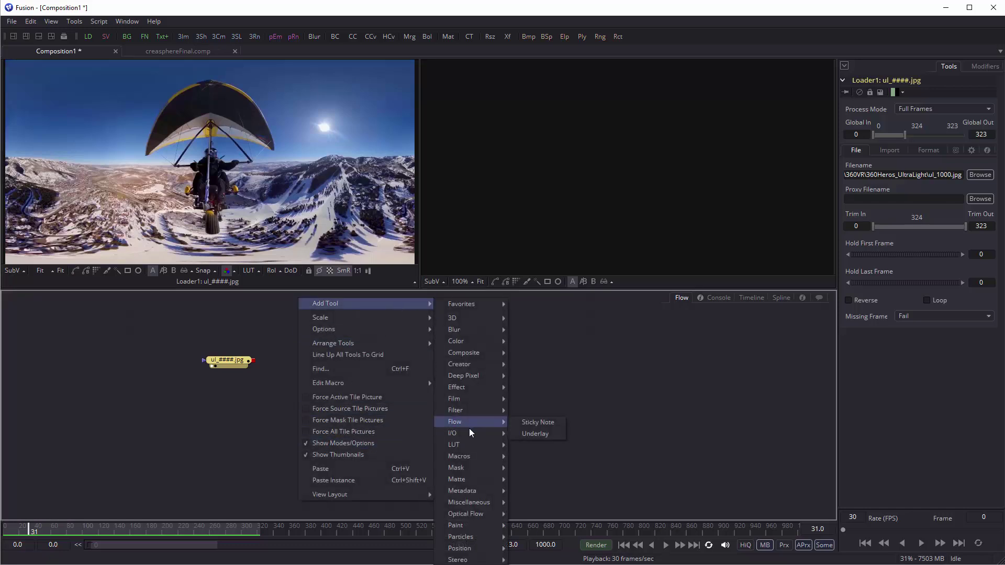
pyautogui.moveTo(469, 430)
pyautogui.click(525, 430)
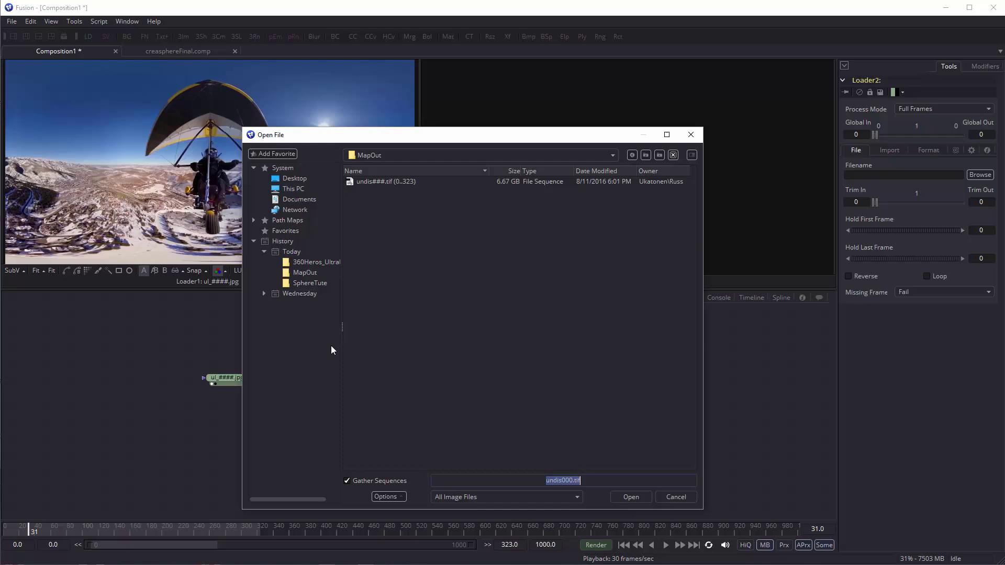
pyautogui.doubleClick(366, 182)
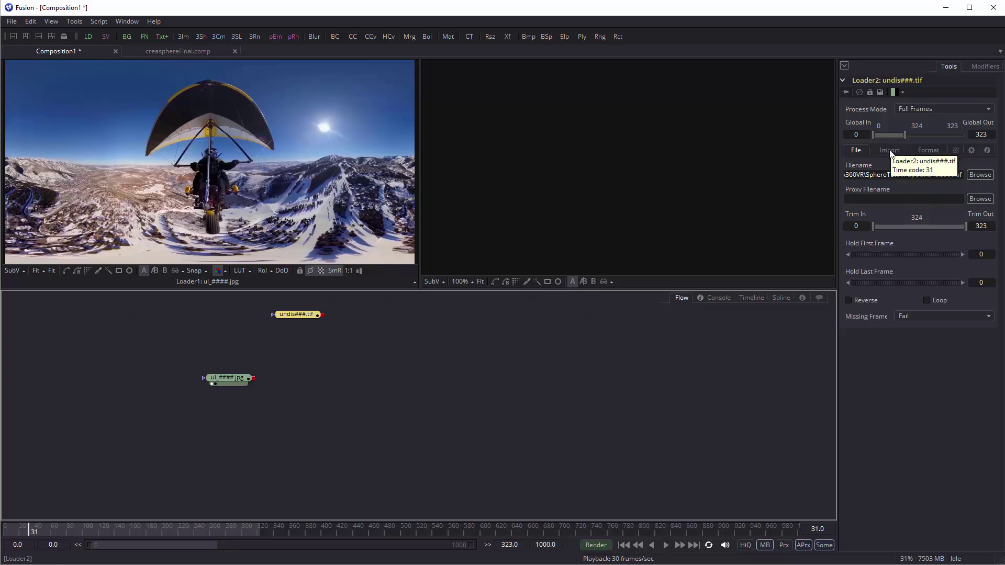
pyautogui.click(916, 152)
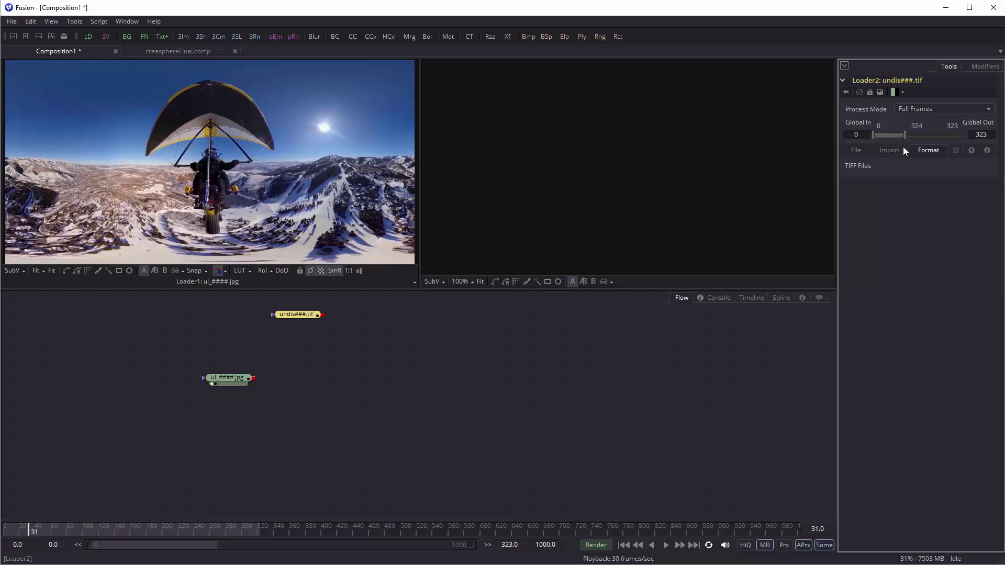
pyautogui.click(888, 152)
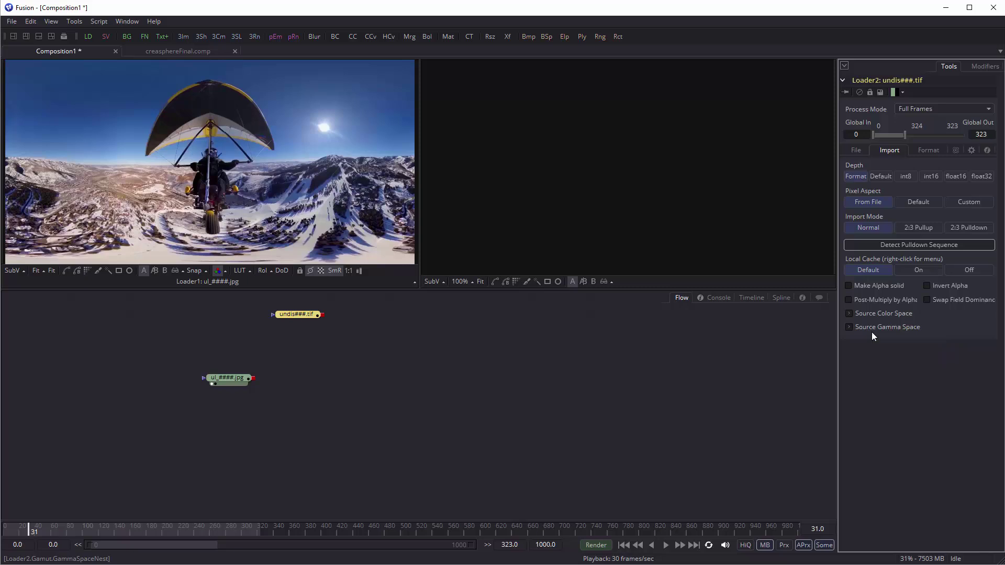
# - Set the undis loader's Source Color Space type and Source Gamma curve type to Space
pyautogui.click(849, 313)
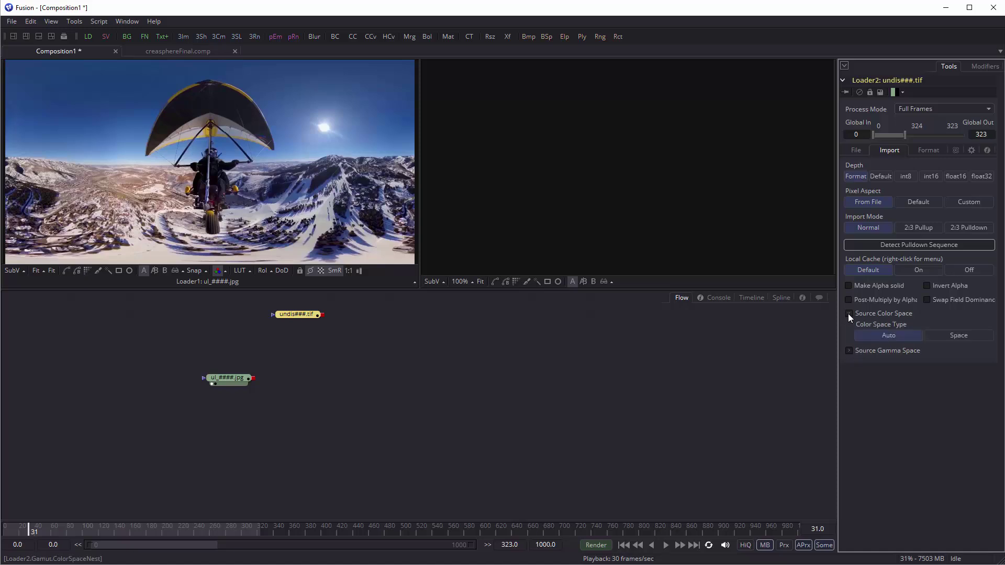
pyautogui.click(962, 335)
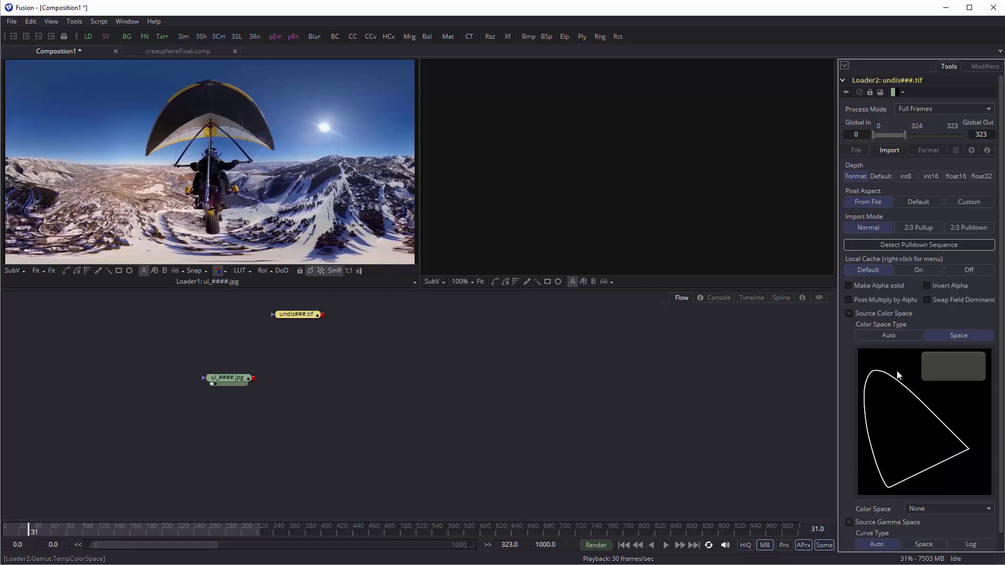
pyautogui.click(849, 522)
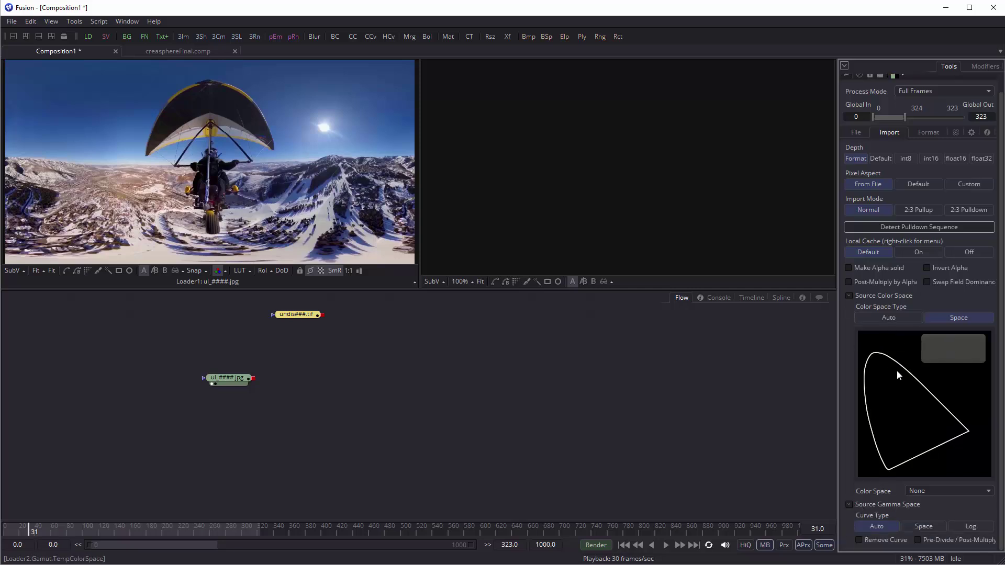
pyautogui.click(929, 527)
pyautogui.scroll(-2, 931, 350)
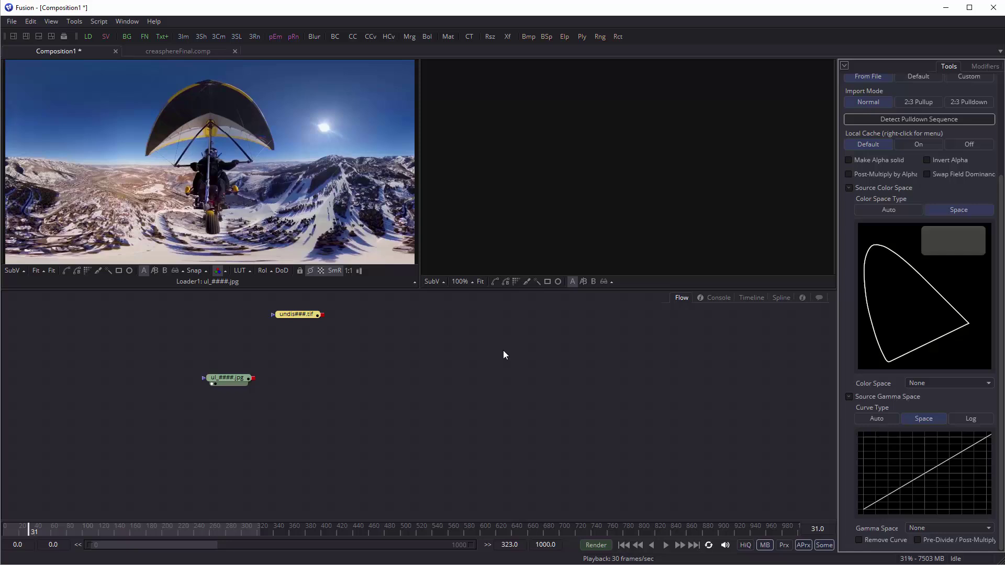
pyautogui.click(174, 51)
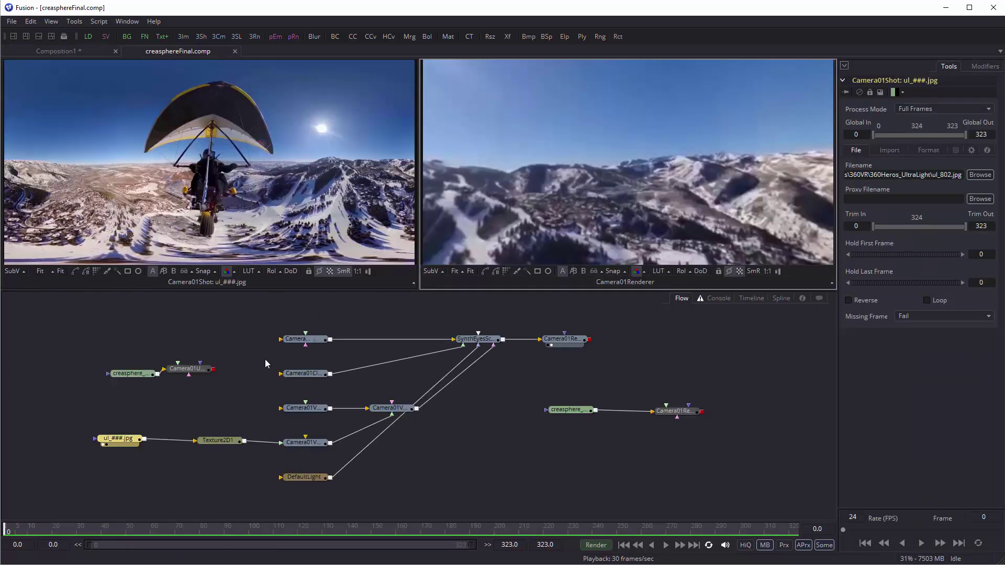
pyautogui.click(186, 372)
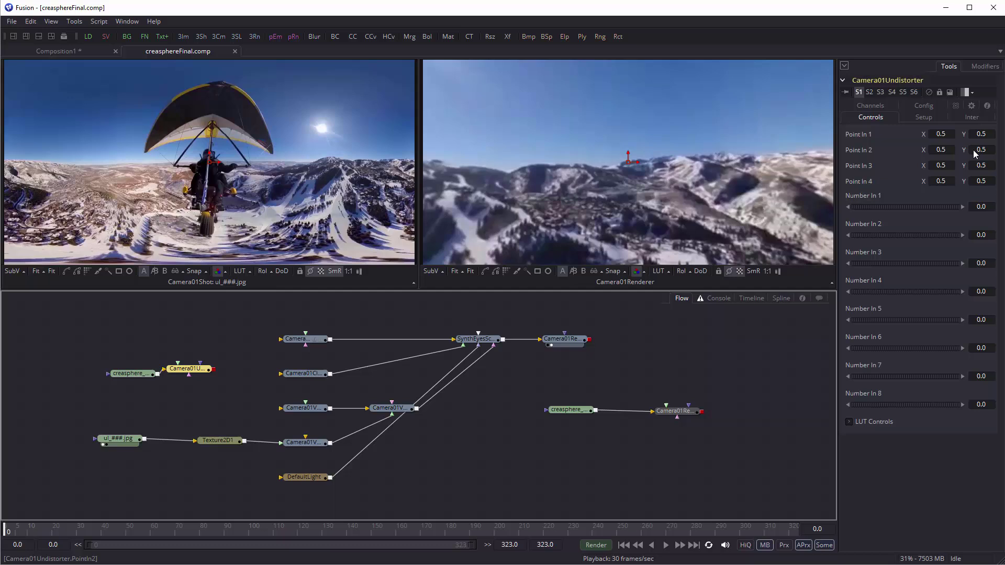
pyautogui.click(872, 105)
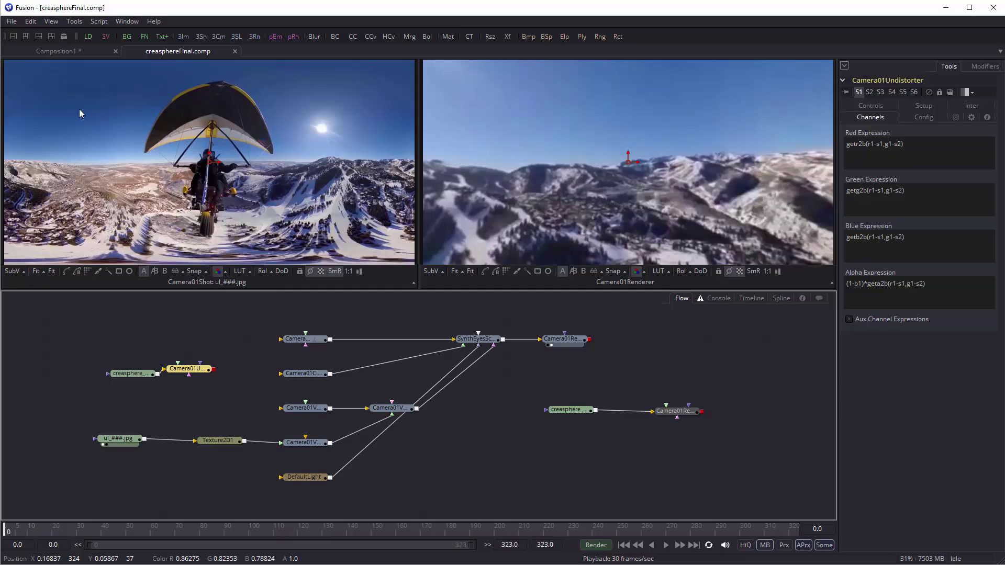
pyautogui.click(58, 51)
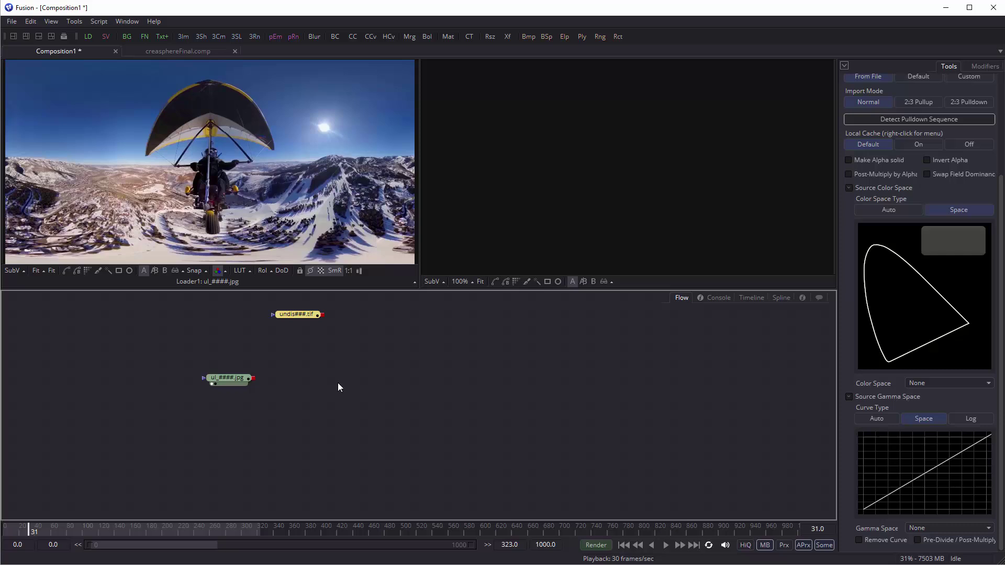
# - Paste a Camera01Undistorter after undis###.tif, feed it ul_####.jpg, and view it in both viewers
pyautogui.hotkey('ctrl', 'v')
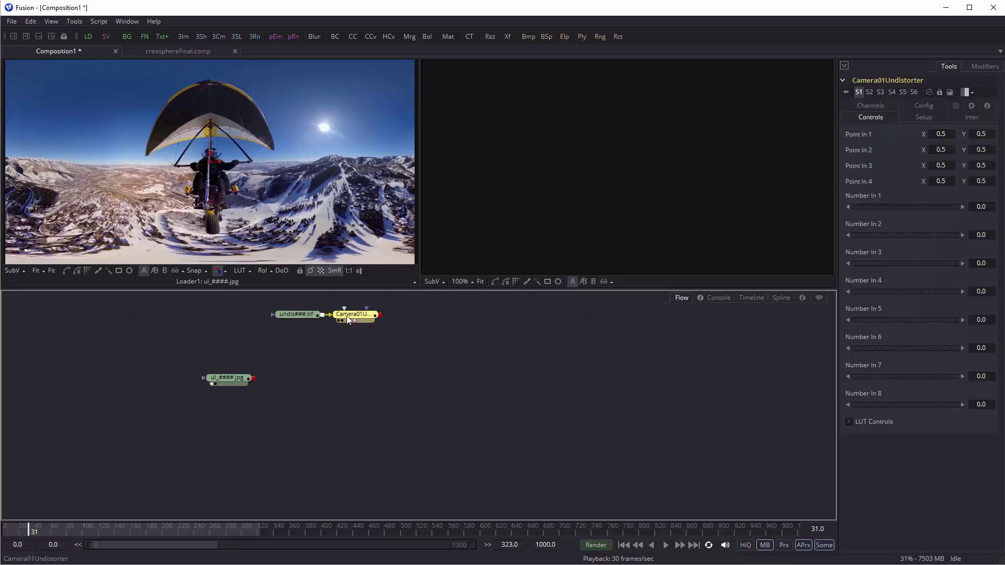
pyautogui.moveTo(373, 393); pyautogui.dragTo(372, 395)
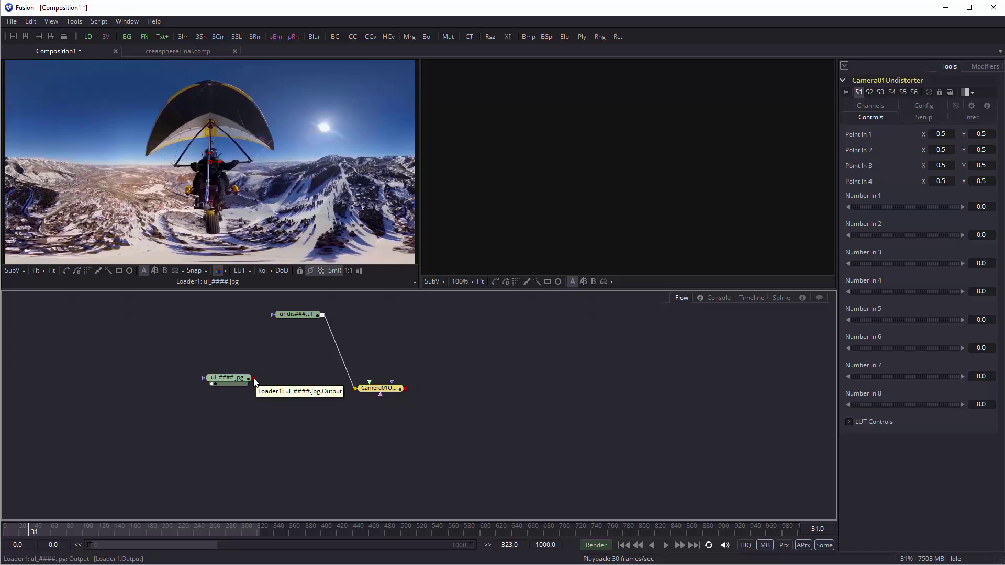
pyautogui.moveTo(254, 379); pyautogui.dragTo(370, 388)
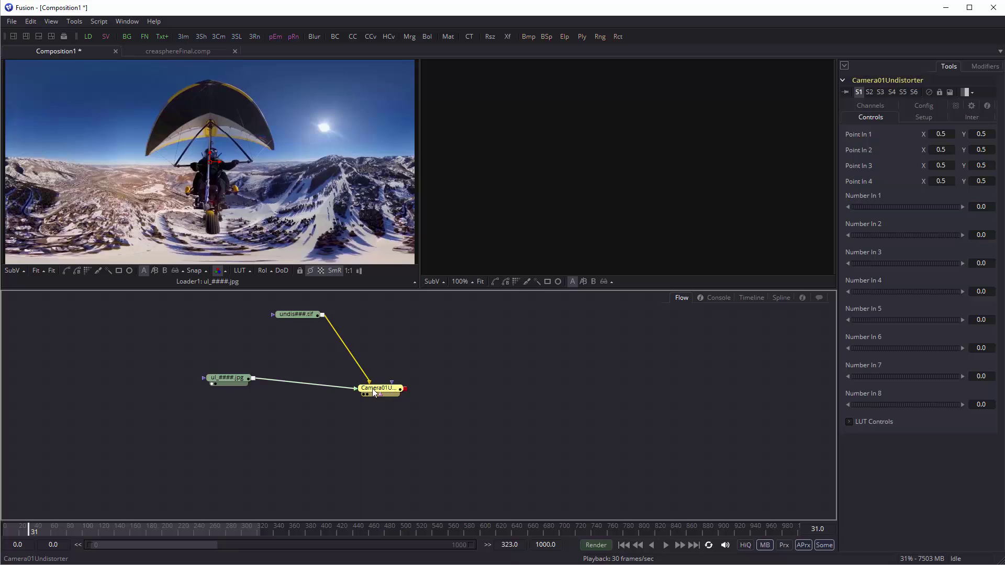
pyautogui.press('1')
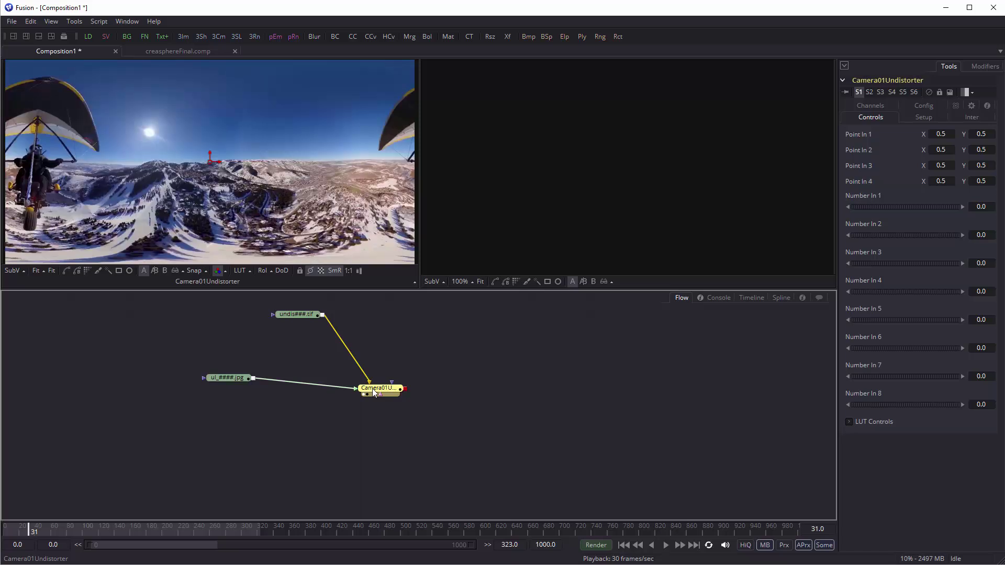
pyautogui.press('2')
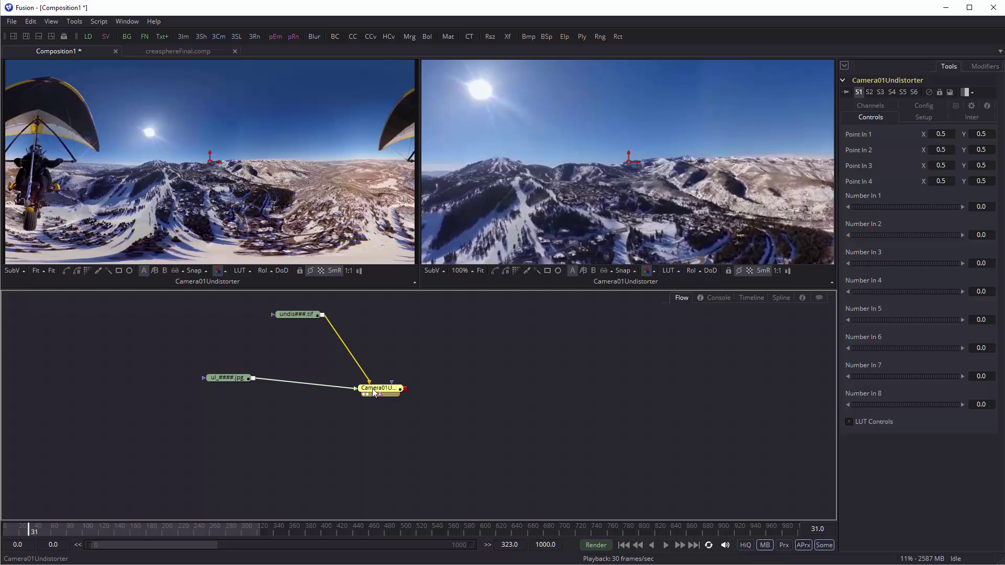
pyautogui.click(220, 382)
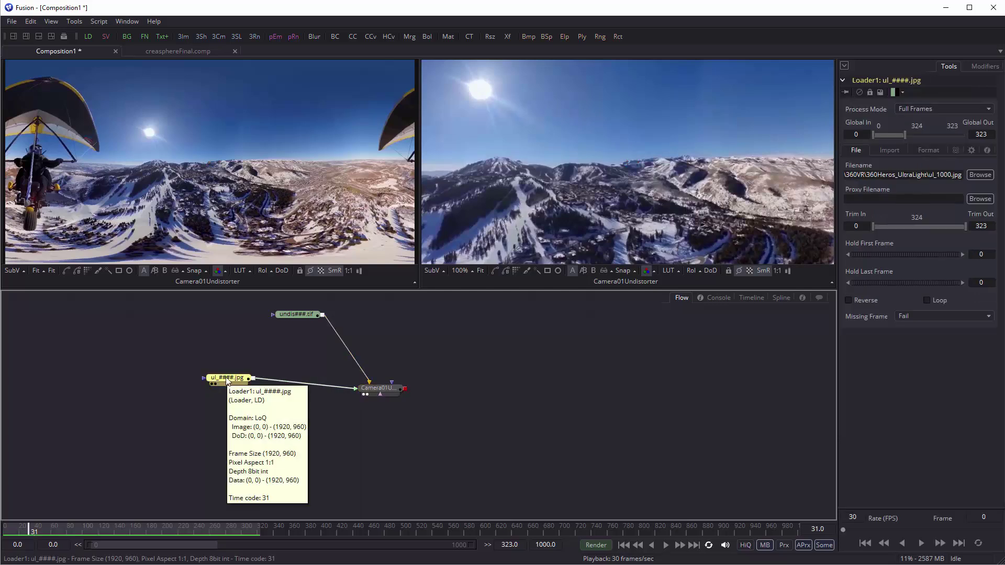
# - Show the original footage beside the undis###.tif distortion map, fit it in view, and scrub the frames
pyautogui.press('1')
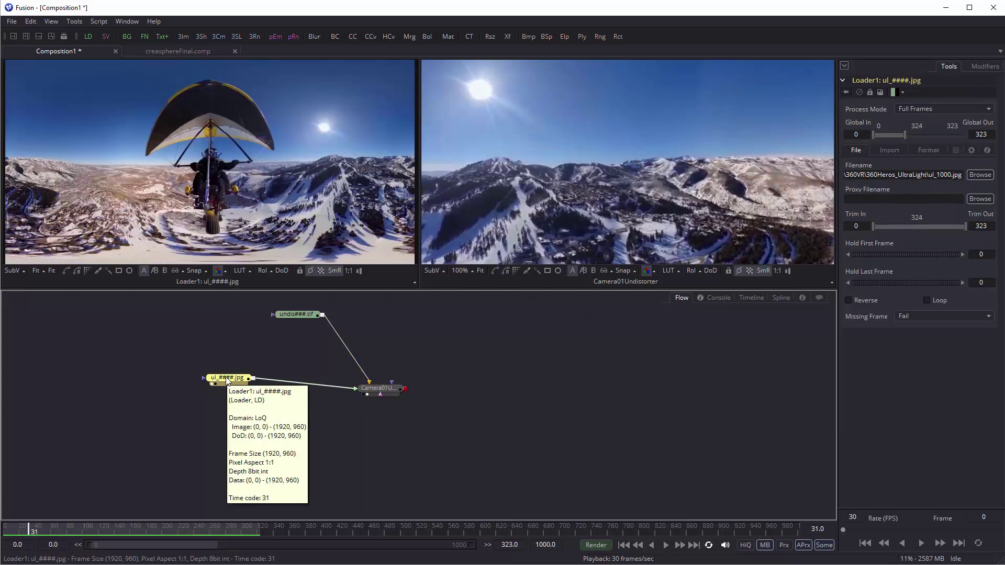
pyautogui.click(289, 315)
pyautogui.press('2')
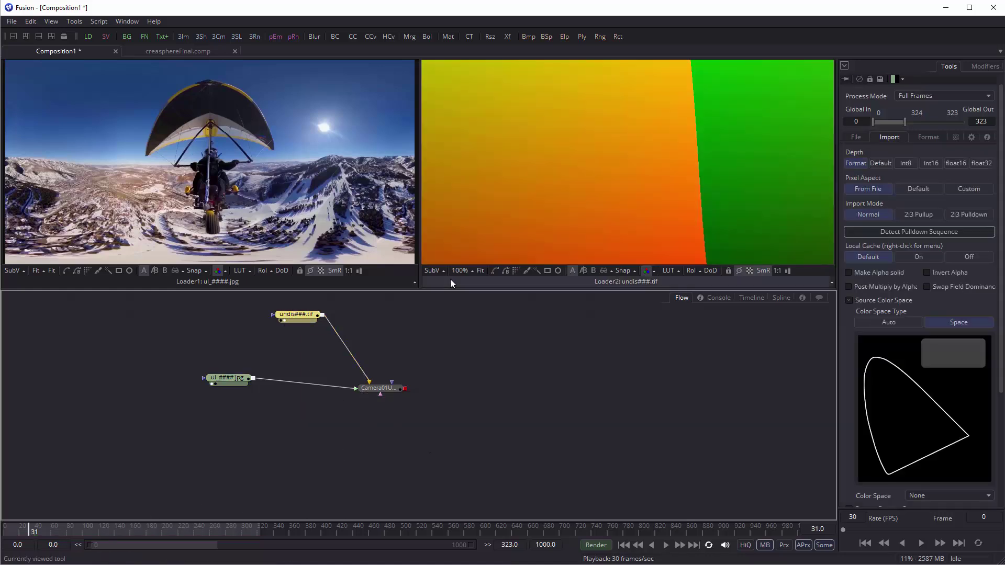
pyautogui.click(480, 270)
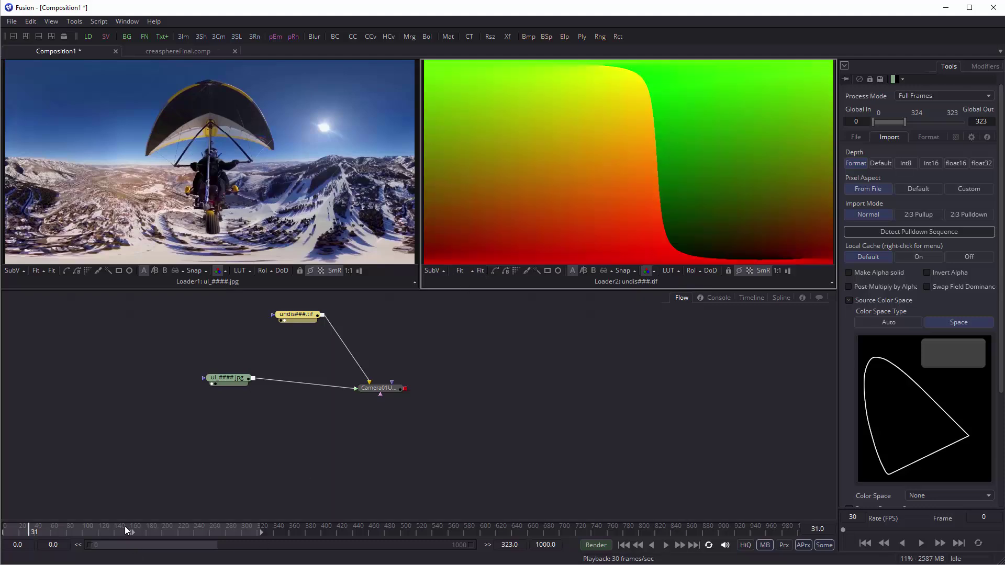
pyautogui.moveTo(61, 527); pyautogui.dragTo(117, 519)
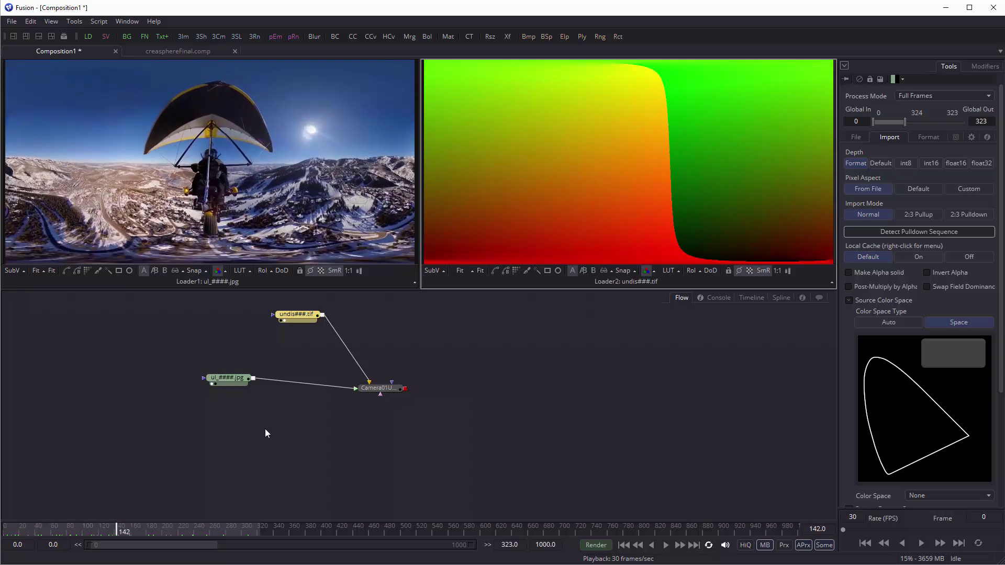
# - Put the Camera01Undistorter output beside the original footage and play the sequence
pyautogui.click(379, 390)
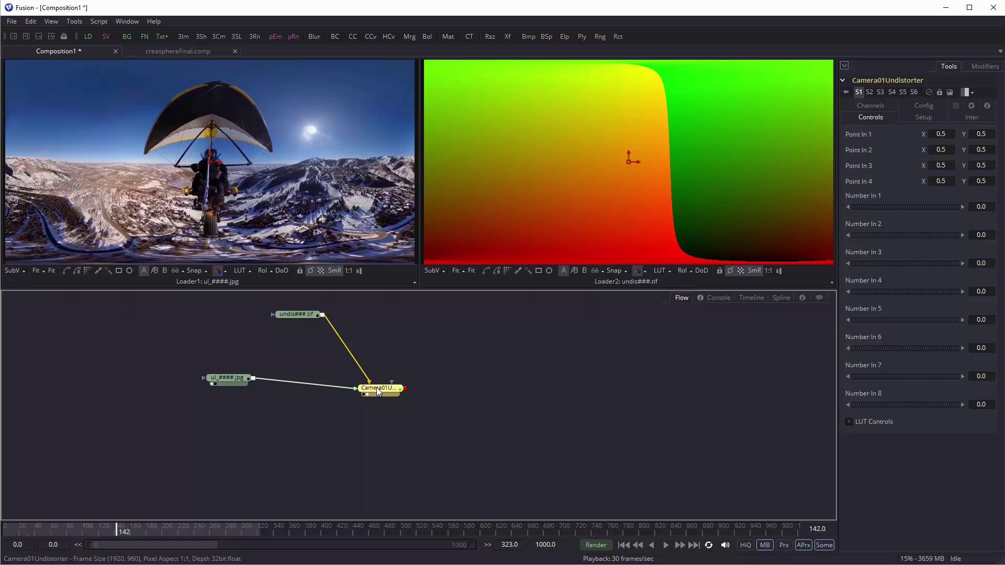
pyautogui.press('2')
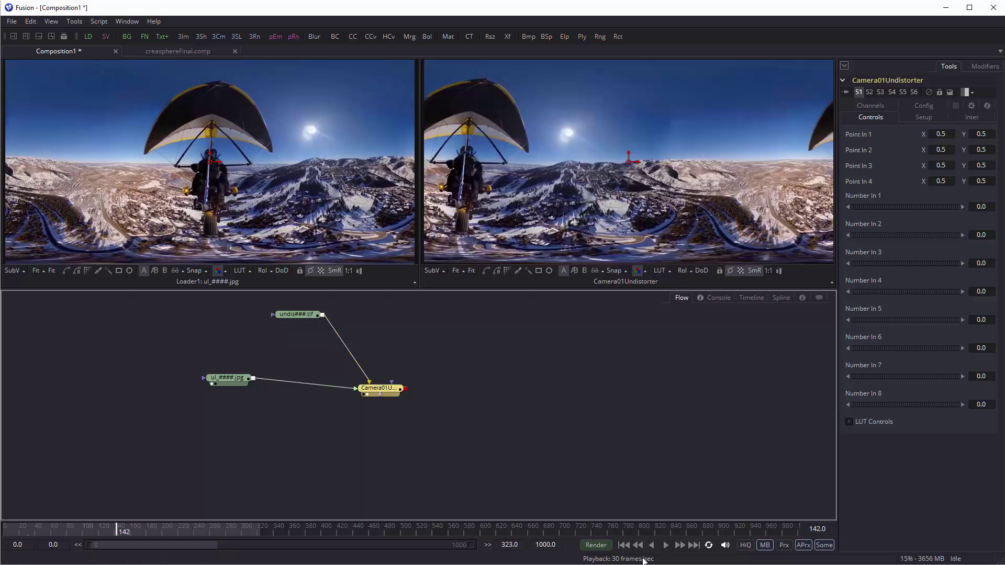
pyautogui.click(667, 545)
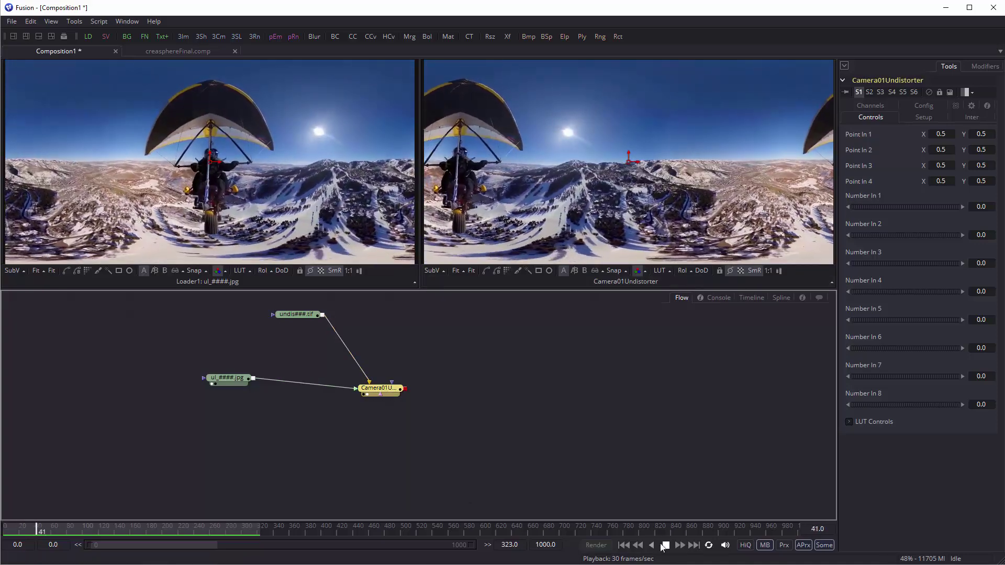
# - Stop playback and show the undis###.tif red-green distortion map in the right viewer
pyautogui.press('space')
pyautogui.click(299, 317)
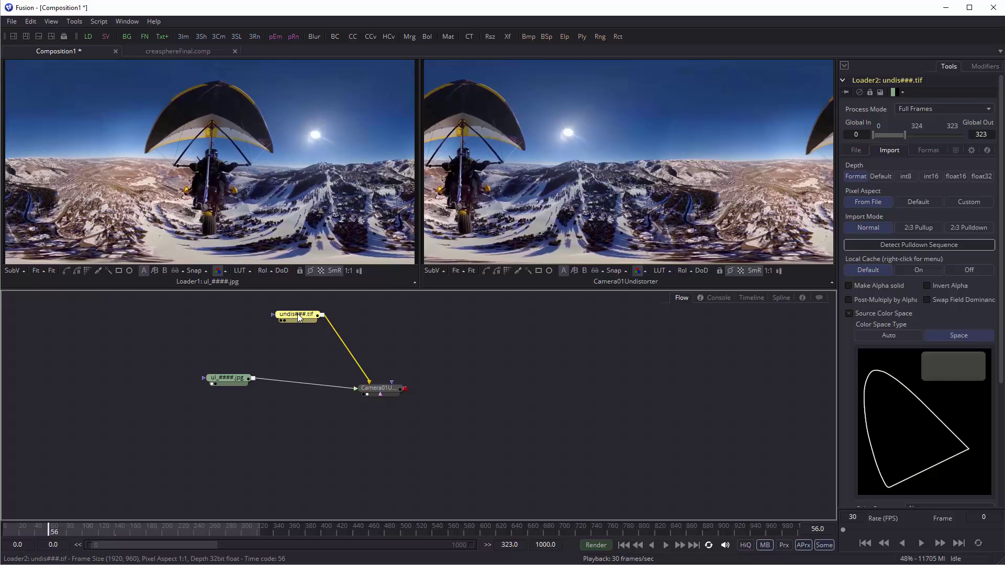
pyautogui.press('2')
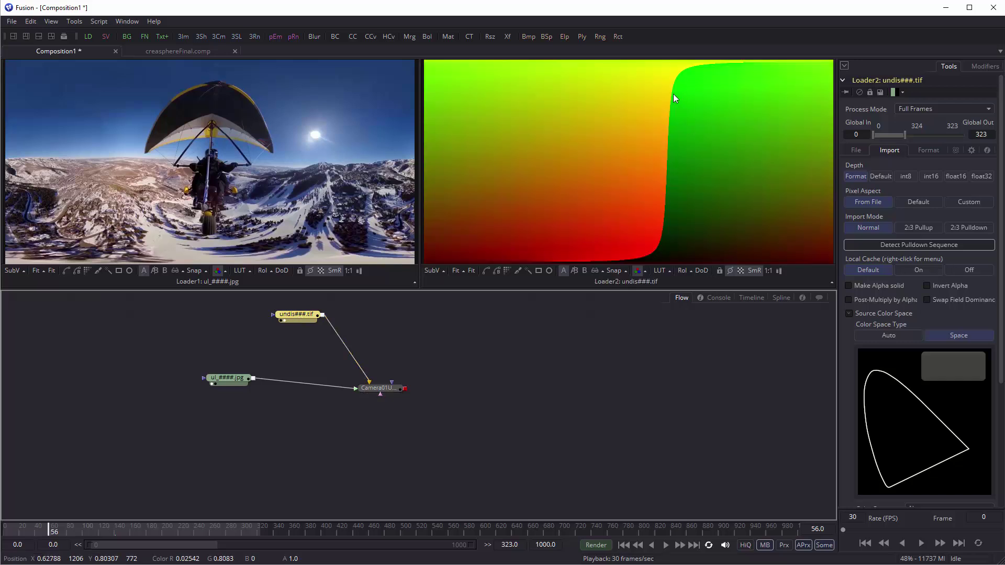